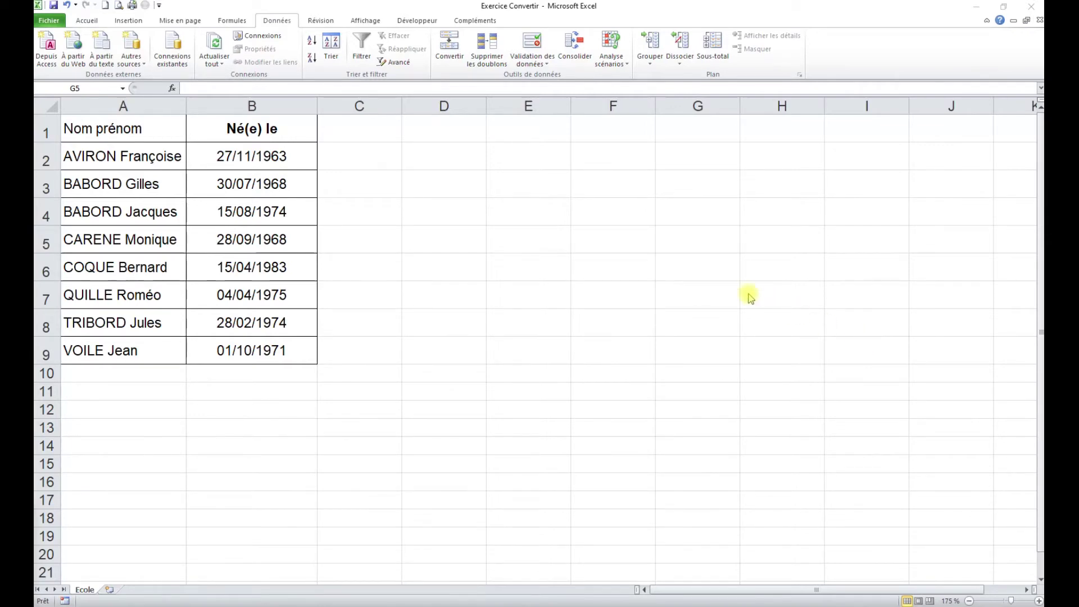
Insert an empty column before the birth dates so they shift to column C
{"action": "left_click", "coordinate": [251, 104]}
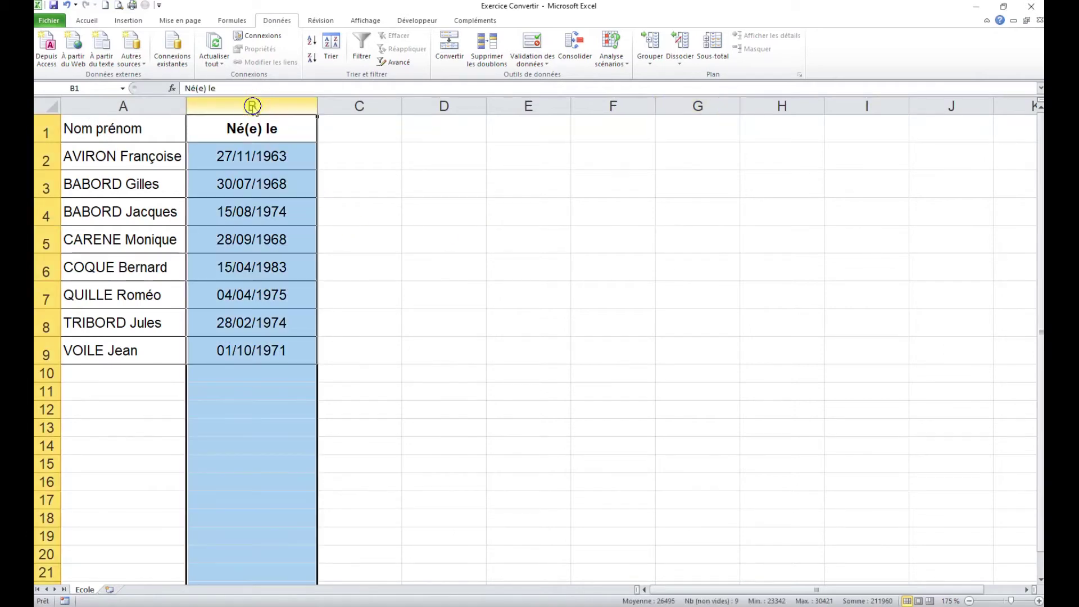
{"action": "right_click", "coordinate": [252, 104]}
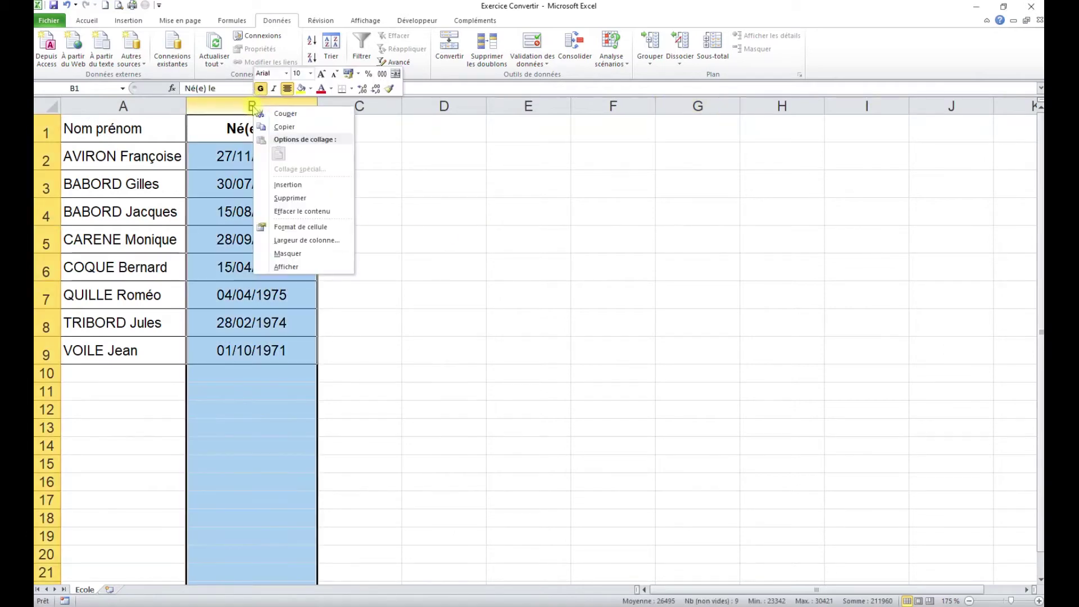
{"action": "left_click", "coordinate": [290, 188]}
Select the name list in A1:A9, including the header
{"action": "left_click", "coordinate": [263, 269]}
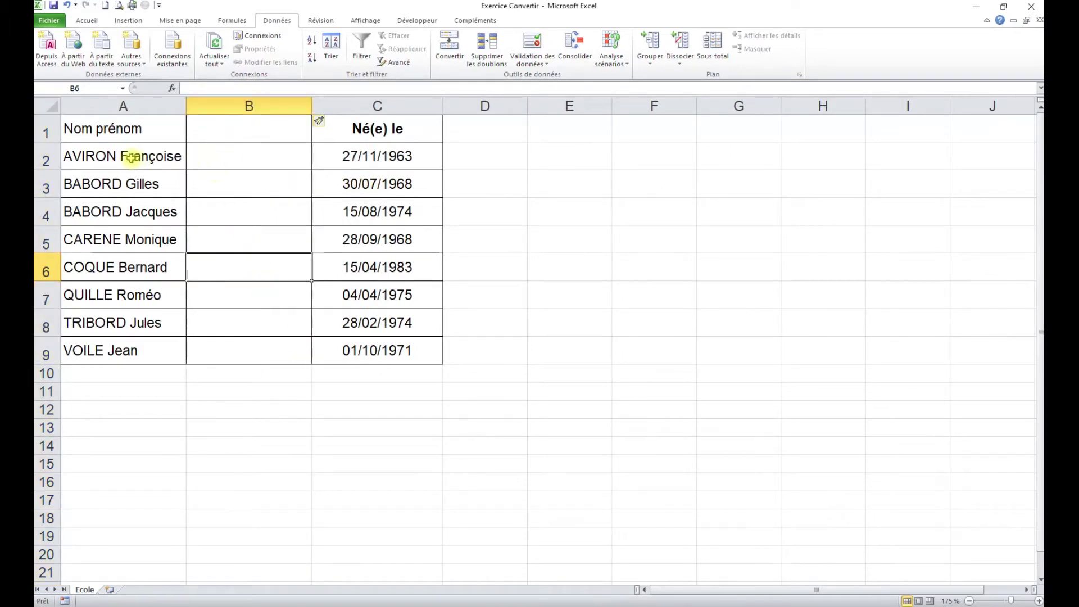
{"action": "mouse_move", "coordinate": [131, 158]}
{"action": "left_mouse_down"}
{"action": "mouse_move", "coordinate": [111, 268]}
{"action": "mouse_move", "coordinate": [117, 349]}
{"action": "left_mouse_up"}
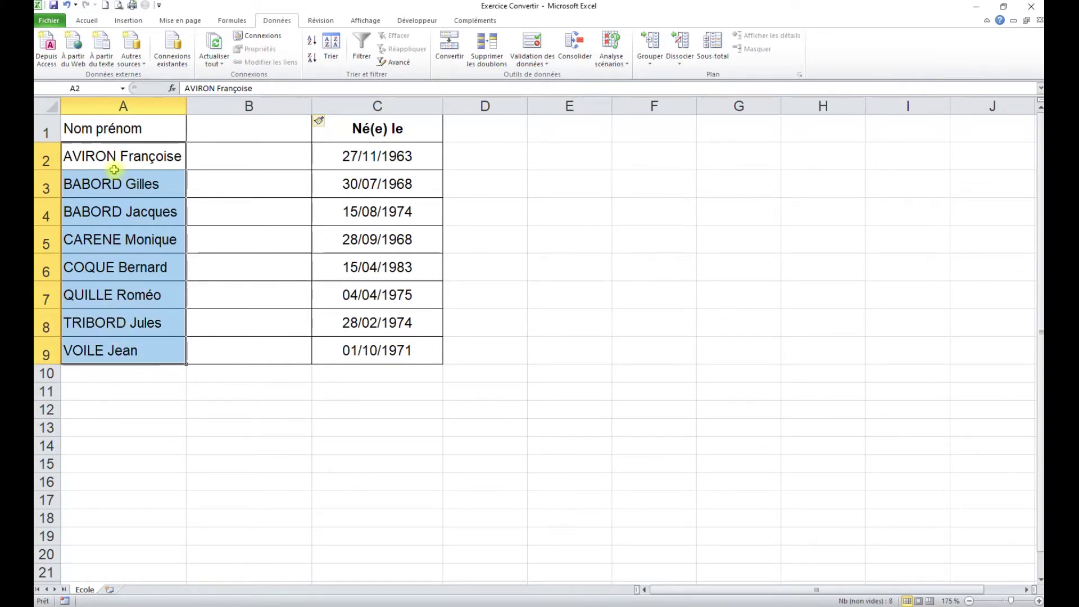
{"action": "left_click_drag", "start_coordinate": [124, 136], "coordinate": [116, 345]}
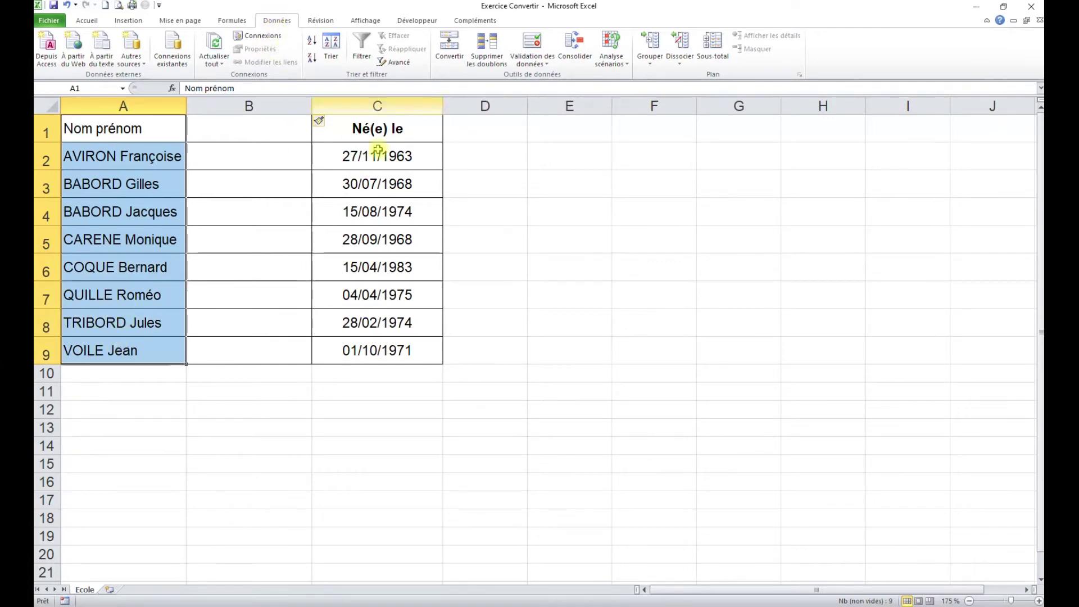
Start the Convertir wizard on the names, keep the Délimité type and advance to step 2
{"action": "left_click", "coordinate": [450, 48]}
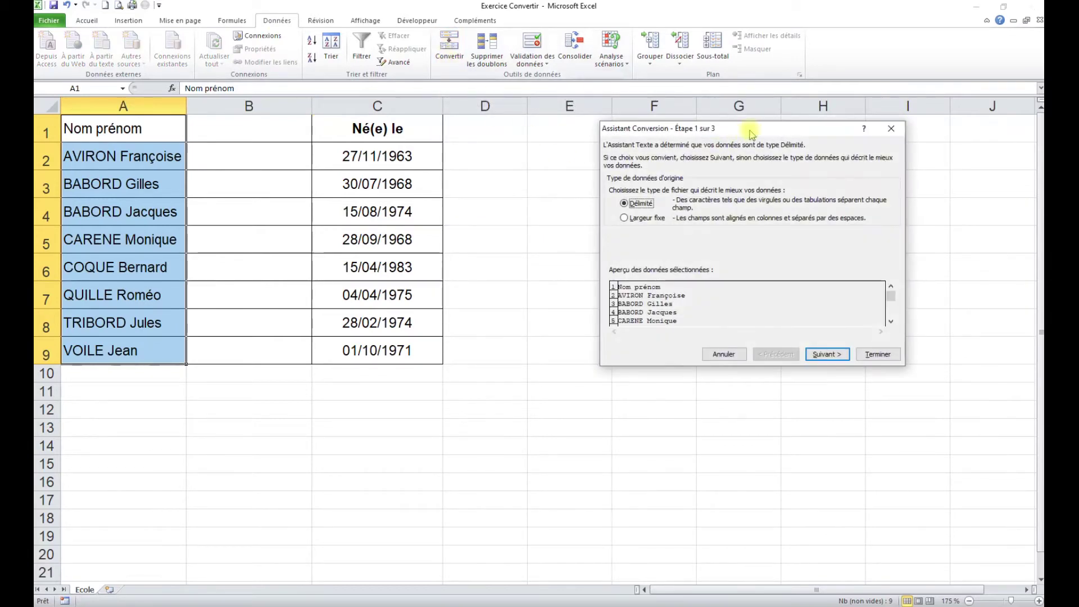
{"action": "left_click_drag", "start_coordinate": [752, 129], "coordinate": [436, 199]}
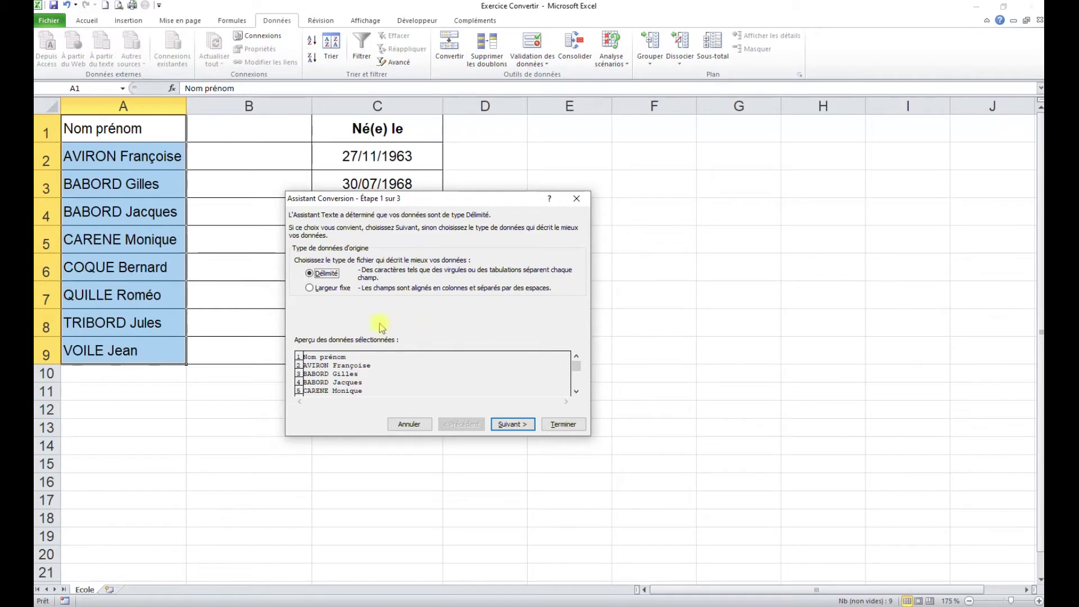
{"action": "left_click", "coordinate": [512, 425]}
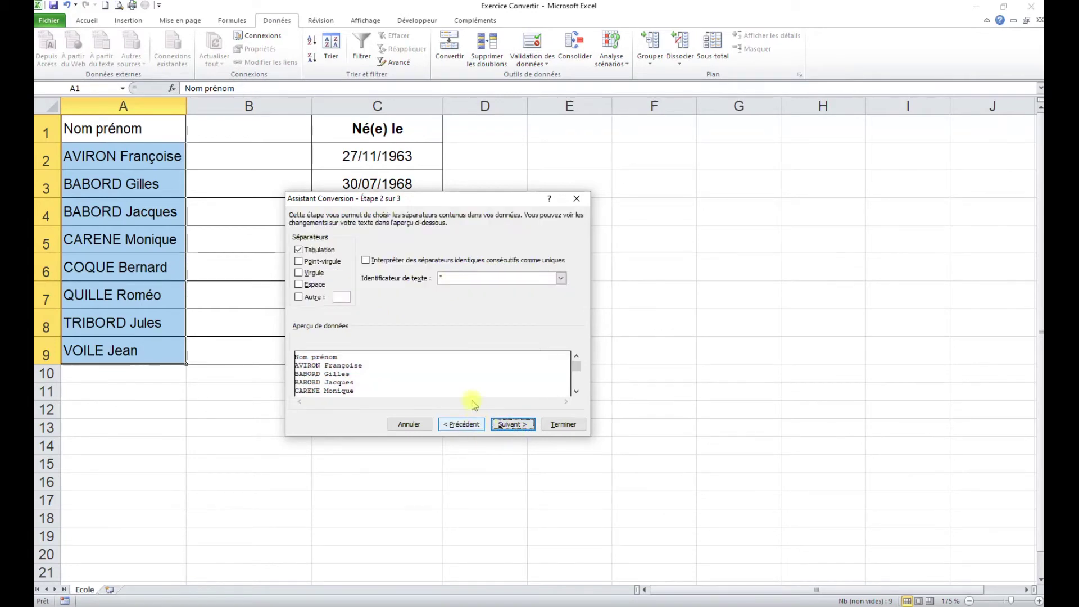
Use Espace instead of Tabulation as separator, review the preview, and continue to step 3
{"action": "left_click", "coordinate": [298, 250]}
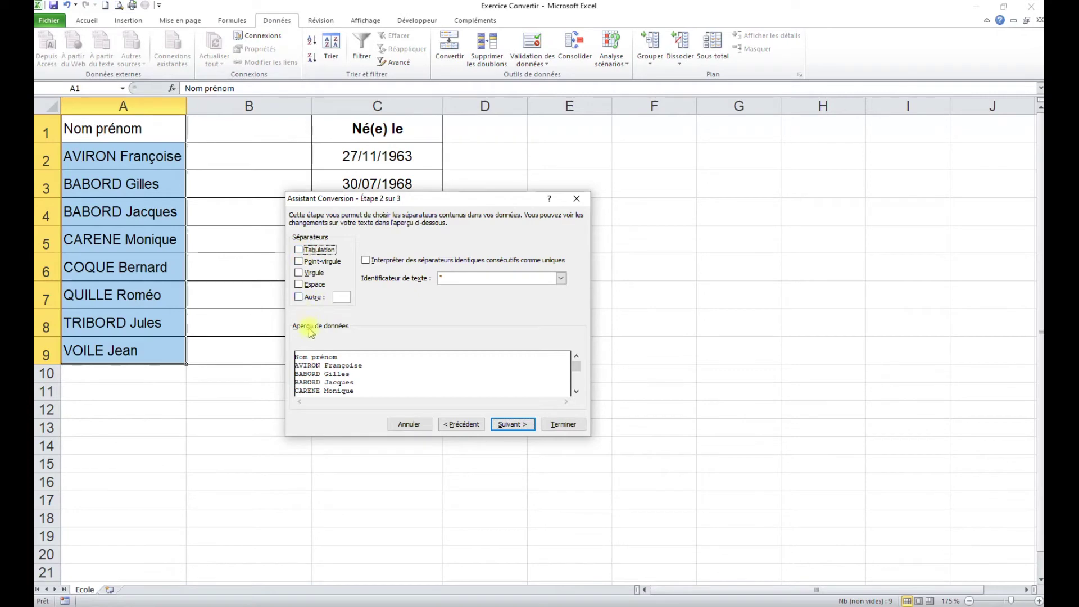
{"action": "left_click", "coordinate": [299, 284]}
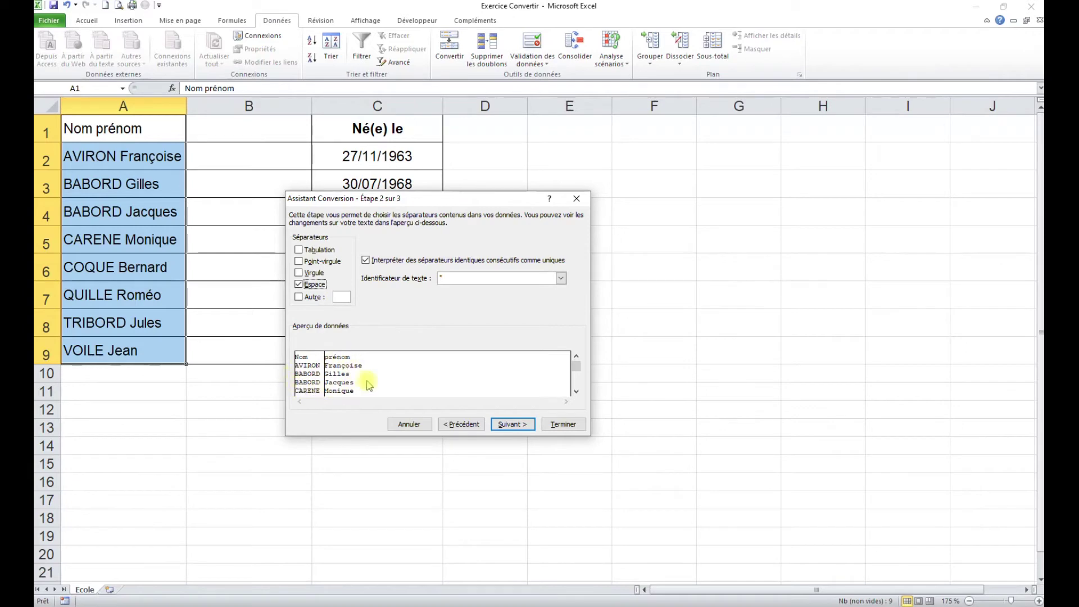
{"action": "left_click", "coordinate": [577, 366]}
{"action": "left_click_drag", "start_coordinate": [577, 365], "coordinate": [577, 377]}
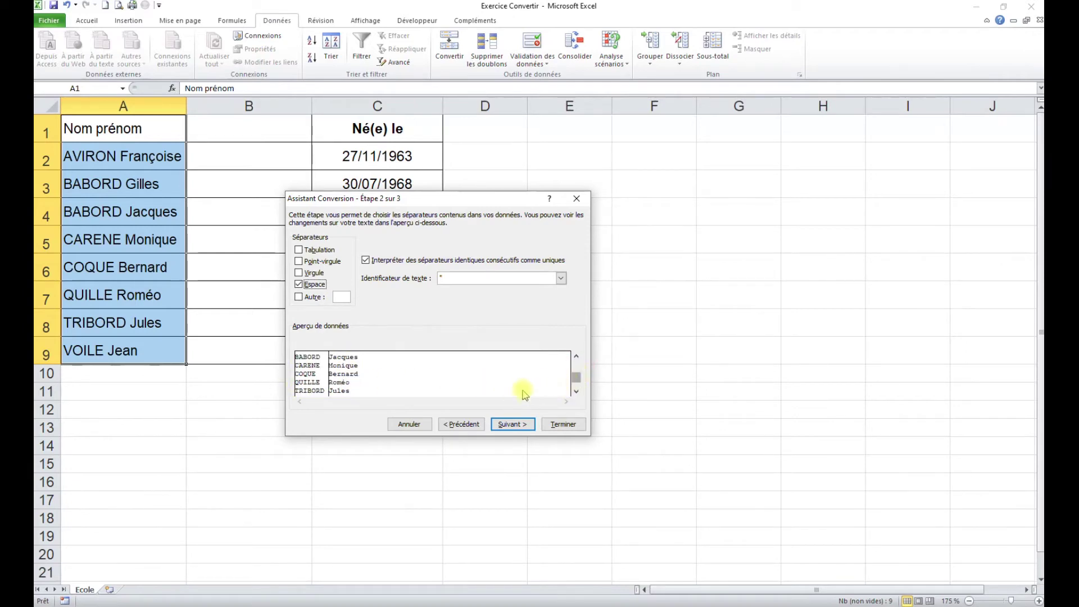
{"action": "left_click", "coordinate": [576, 357]}
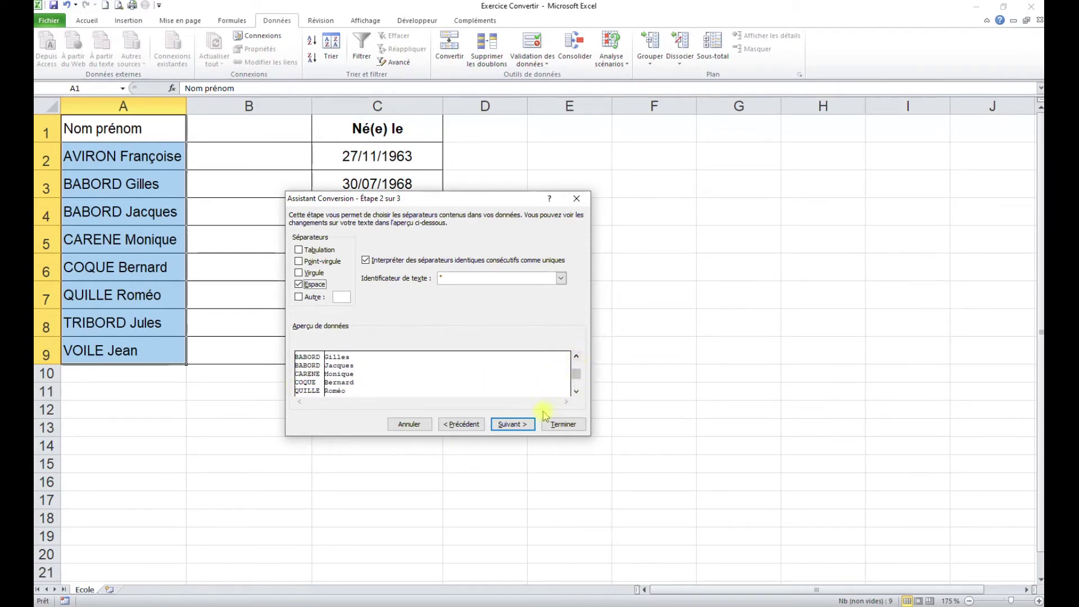
{"action": "left_click", "coordinate": [511, 426]}
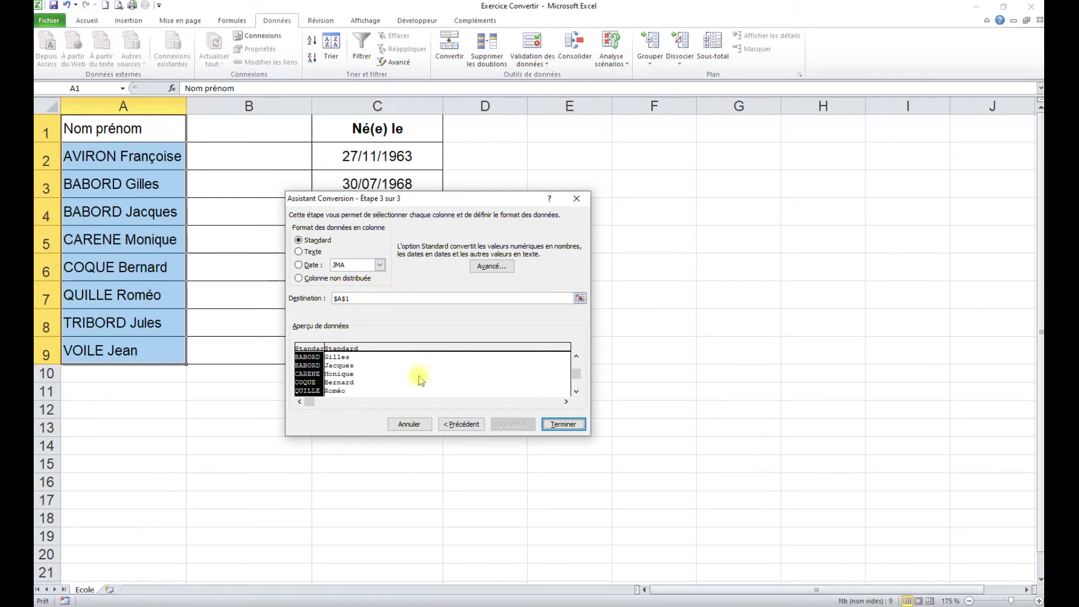
Finish the conversion and confirm replacing the destination cells' contents
{"action": "left_click", "coordinate": [563, 425]}
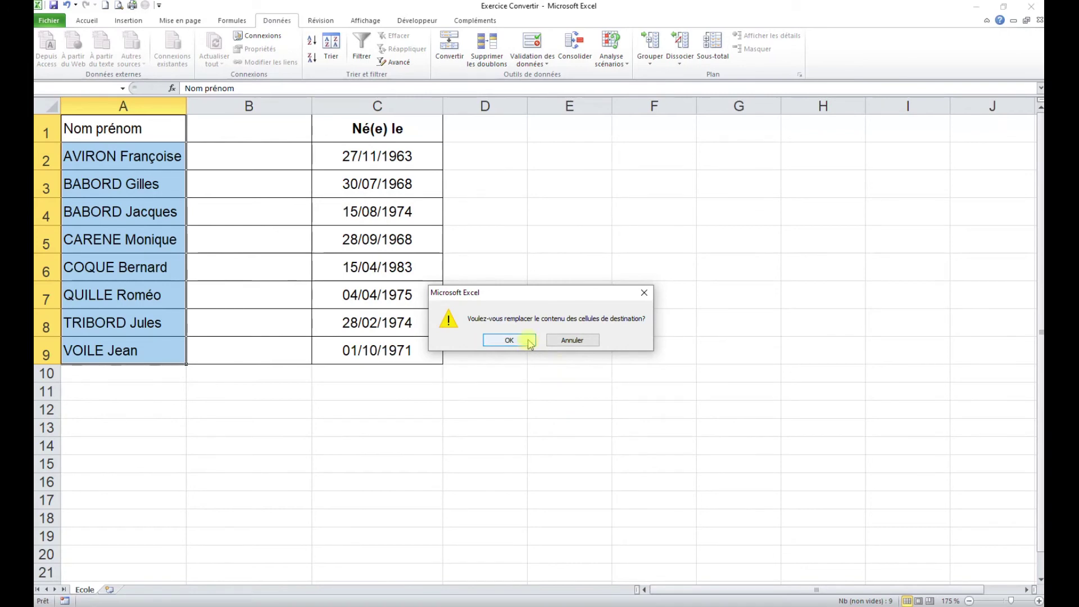
{"action": "left_click_drag", "start_coordinate": [564, 298], "coordinate": [350, 387]}
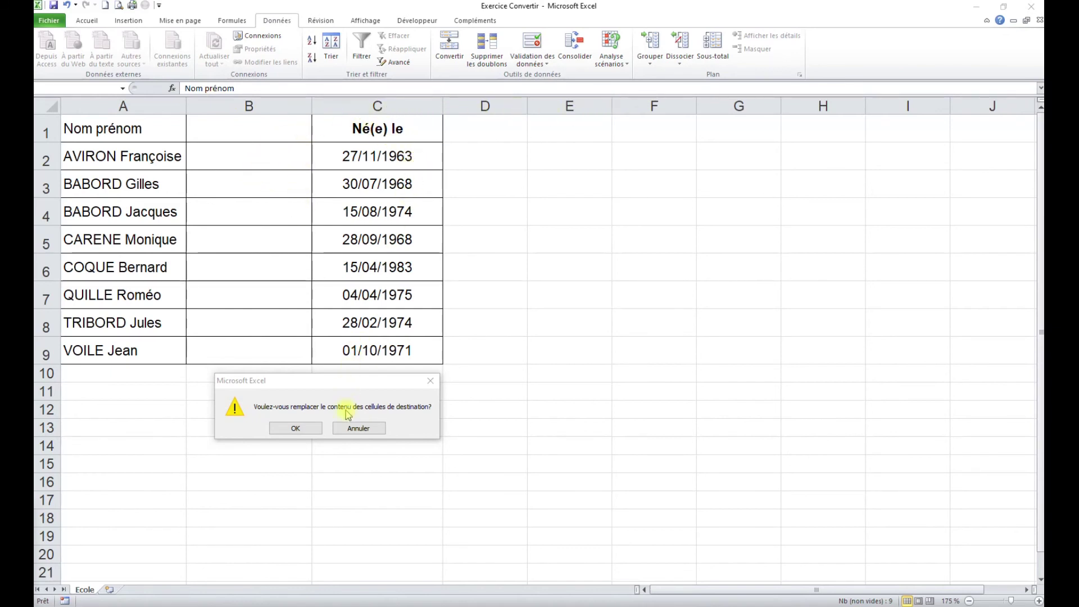
{"action": "left_click", "coordinate": [291, 427]}
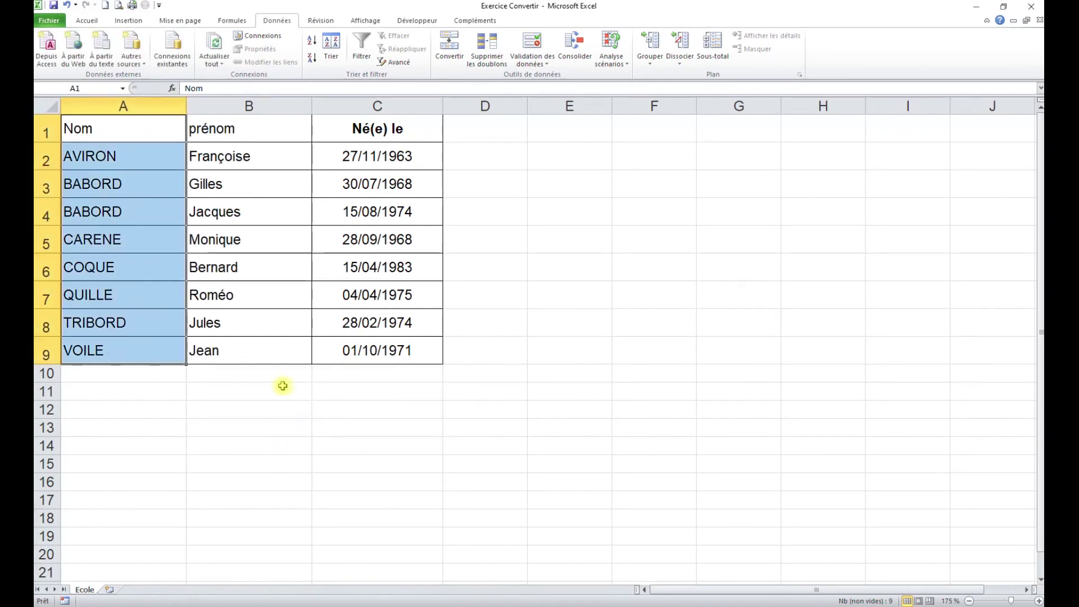
Check the surnames and first names cell by cell in A2:B9
{"action": "left_click", "coordinate": [258, 296]}
{"action": "left_click", "coordinate": [138, 160]}
{"action": "left_click", "coordinate": [225, 150]}
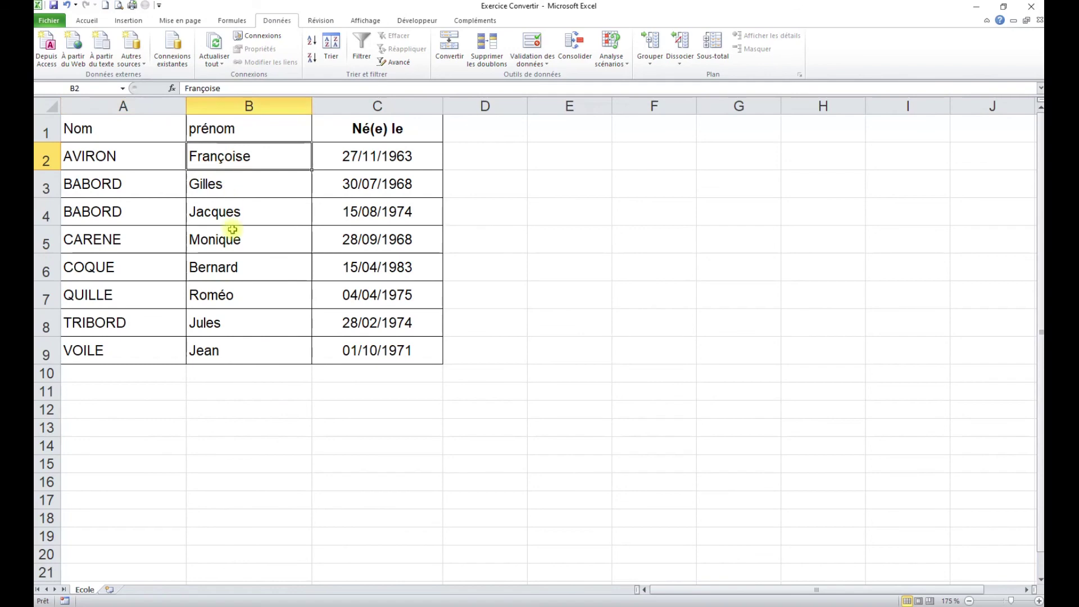
{"action": "left_click", "coordinate": [141, 150]}
{"action": "left_click", "coordinate": [209, 152]}
{"action": "left_click", "coordinate": [220, 187]}
{"action": "left_click", "coordinate": [167, 187]}
{"action": "left_click", "coordinate": [138, 207]}
{"action": "left_click", "coordinate": [206, 210]}
{"action": "left_click", "coordinate": [153, 240]}
{"action": "left_click", "coordinate": [209, 246]}
{"action": "left_click", "coordinate": [261, 347]}
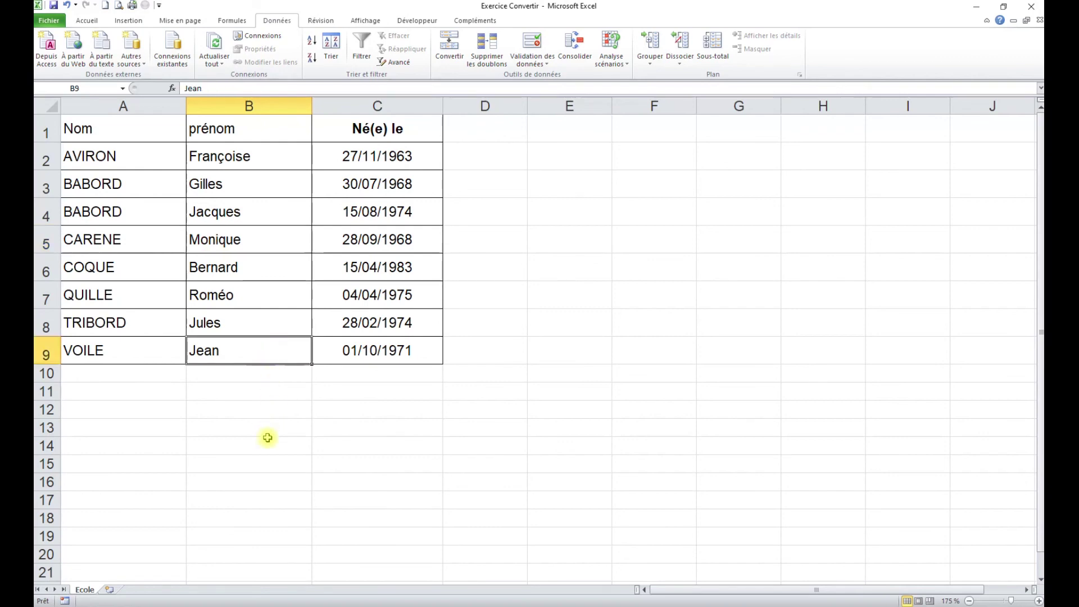